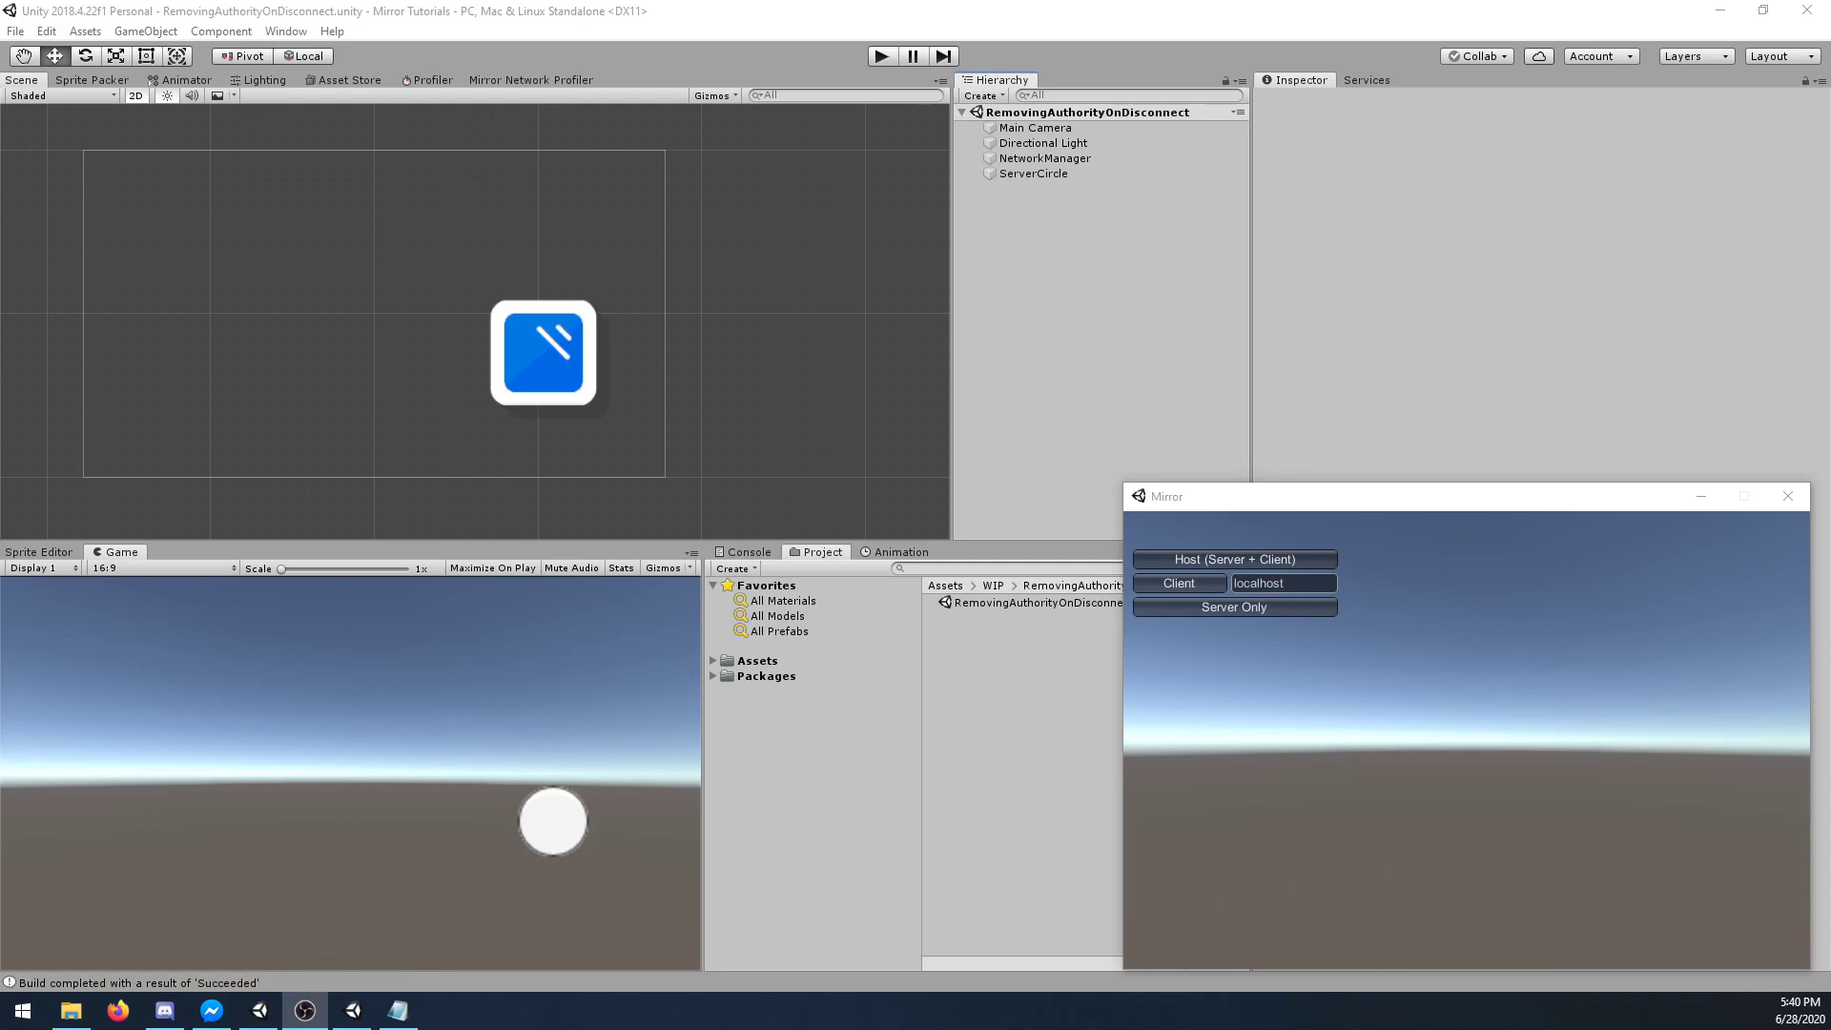
Close the standalone Mirror client build window with Alt+F4
key(alt+F4)
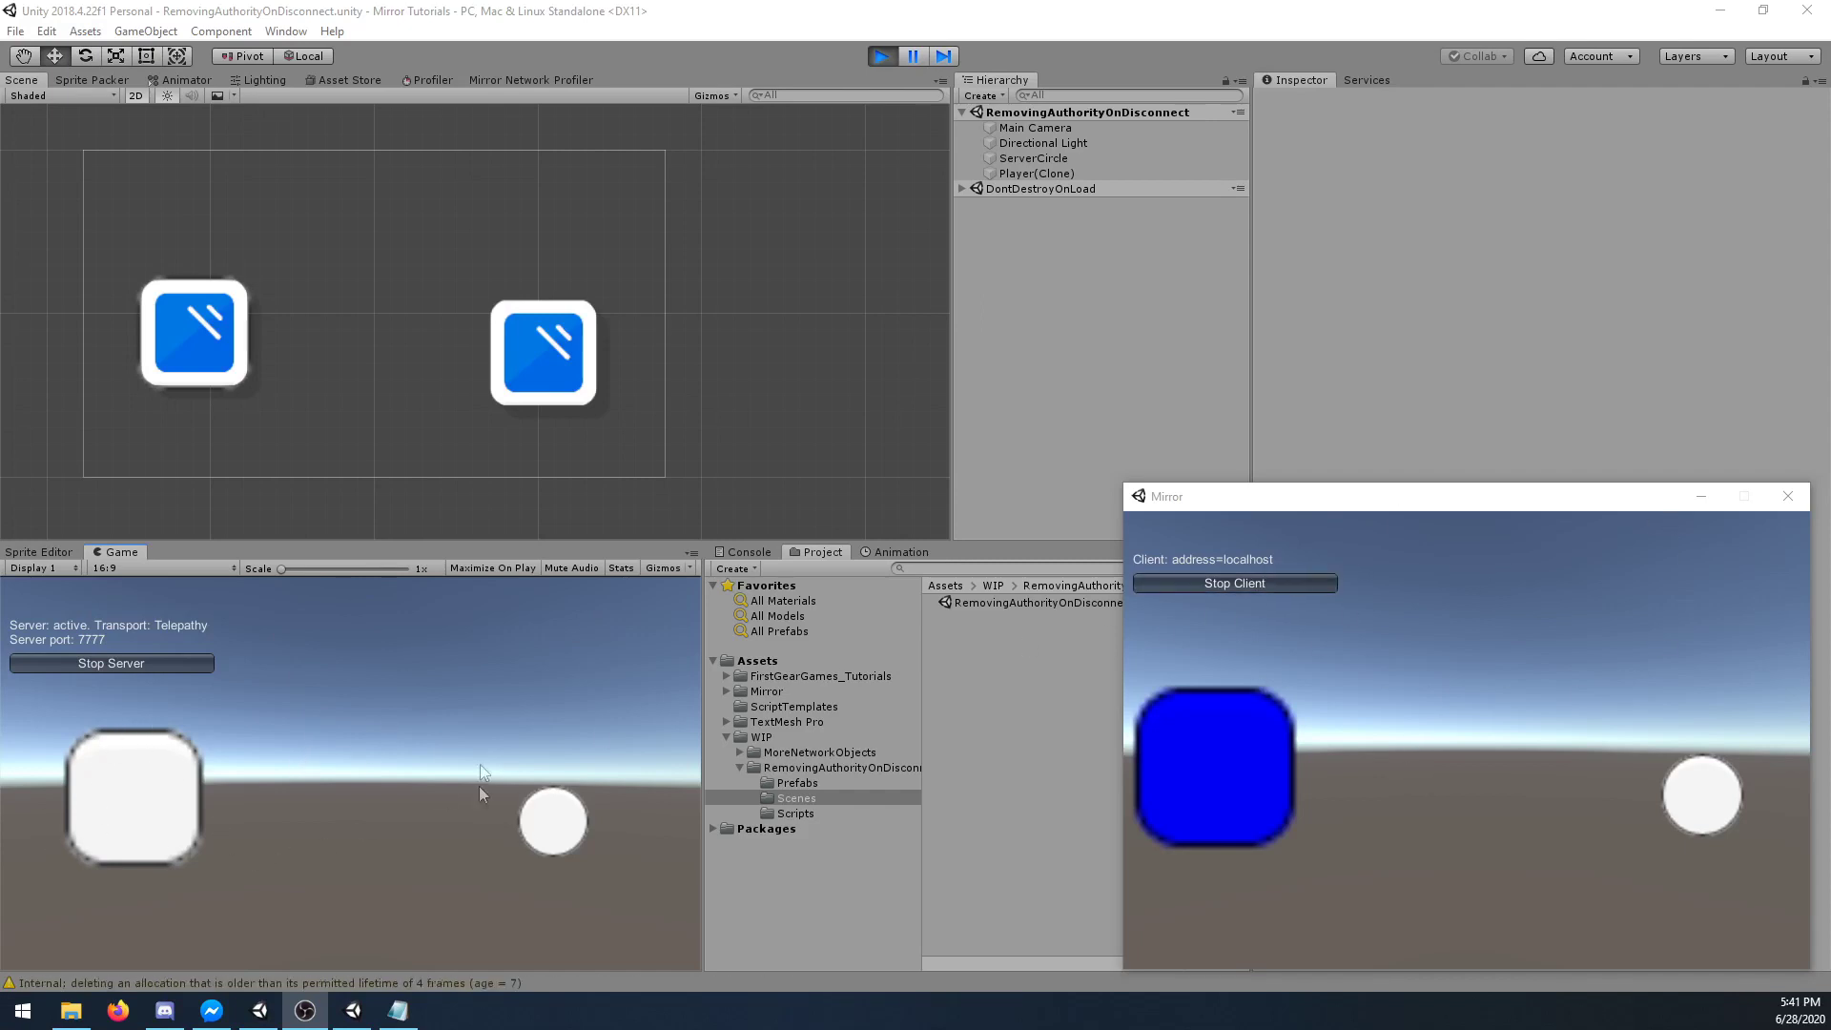
Select ServerCircle in the Hierarchy to inspect its components
click(1019, 158)
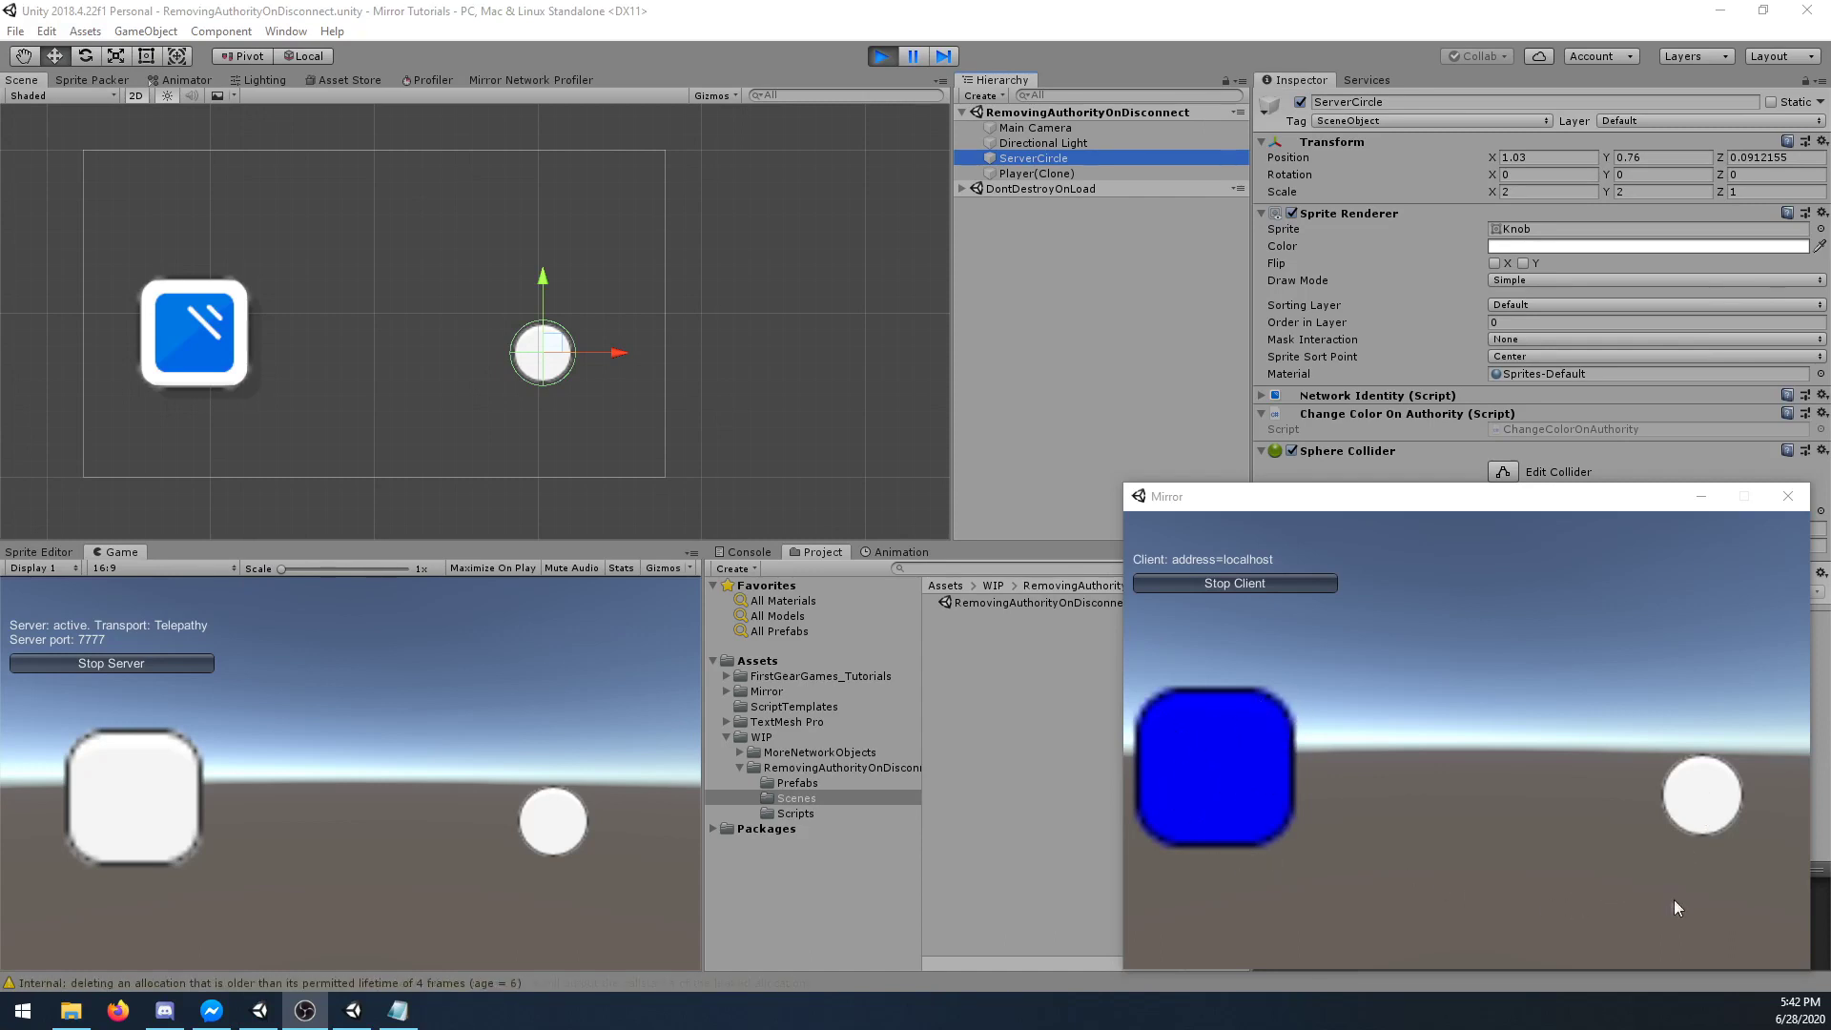
Take authority over the white circle from the client, then disconnect the client with Stop Client
click(1673, 788)
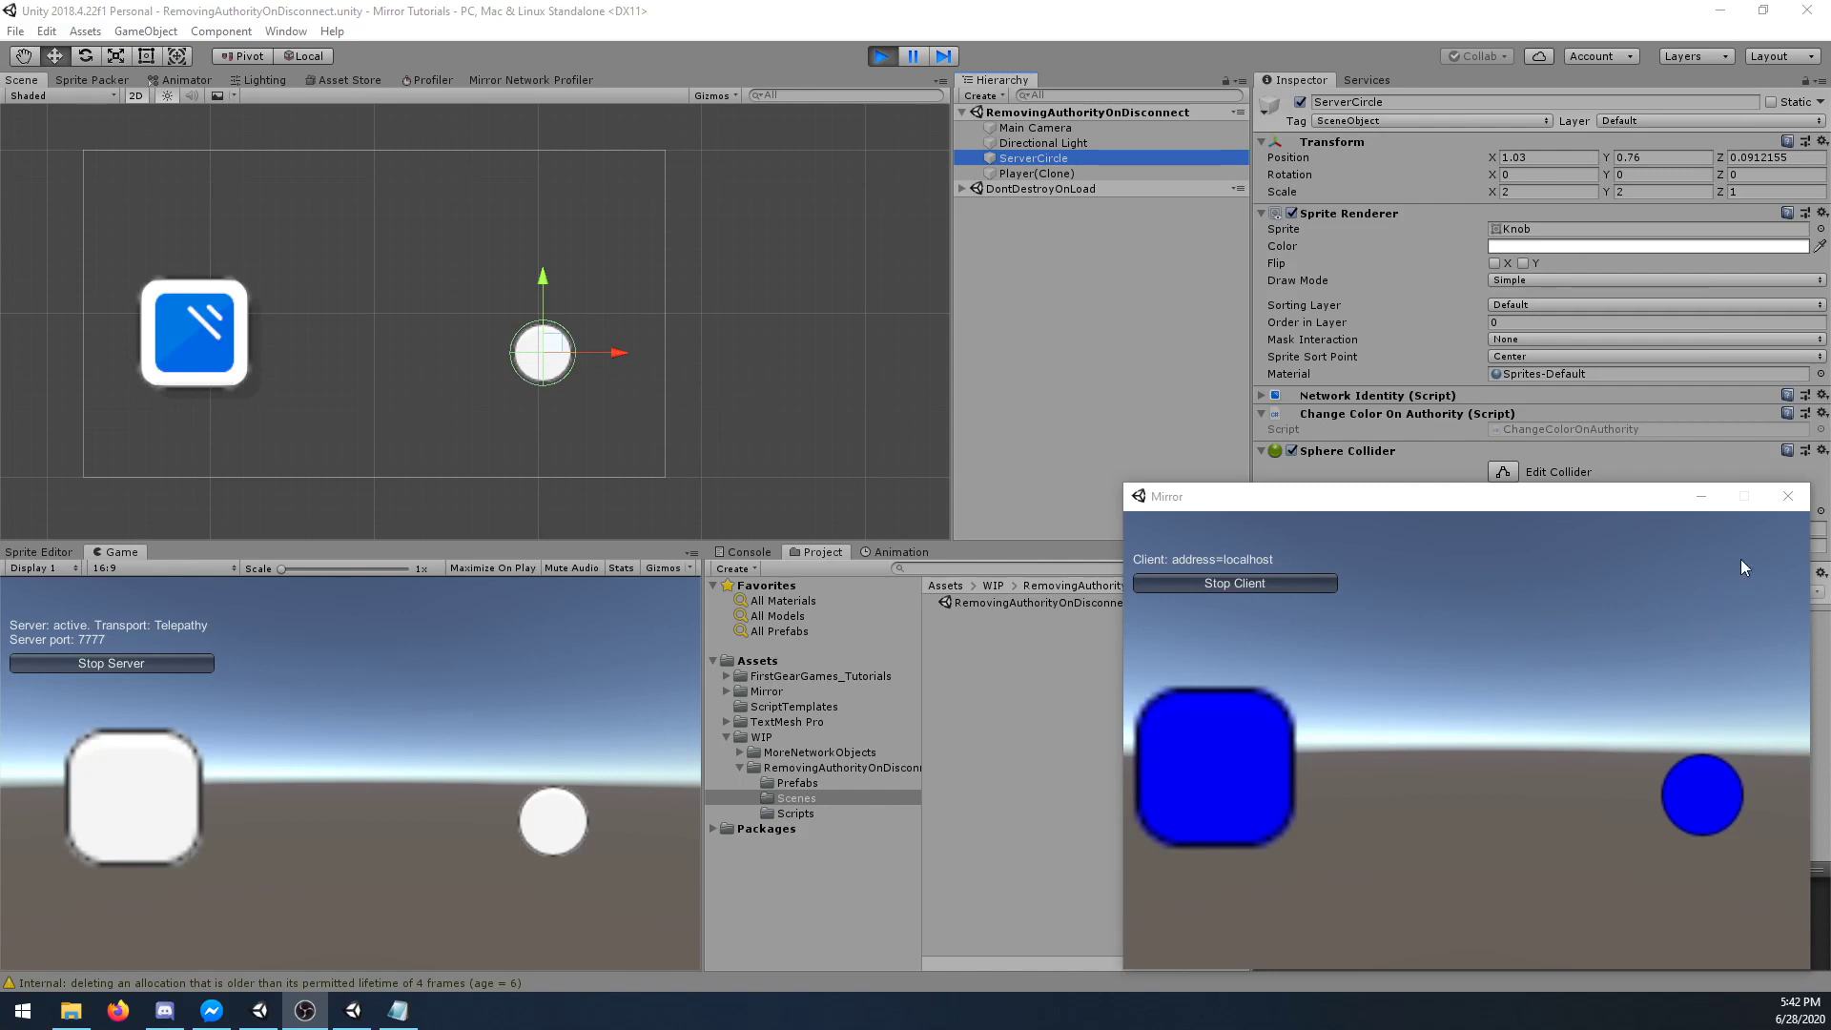
click(1218, 584)
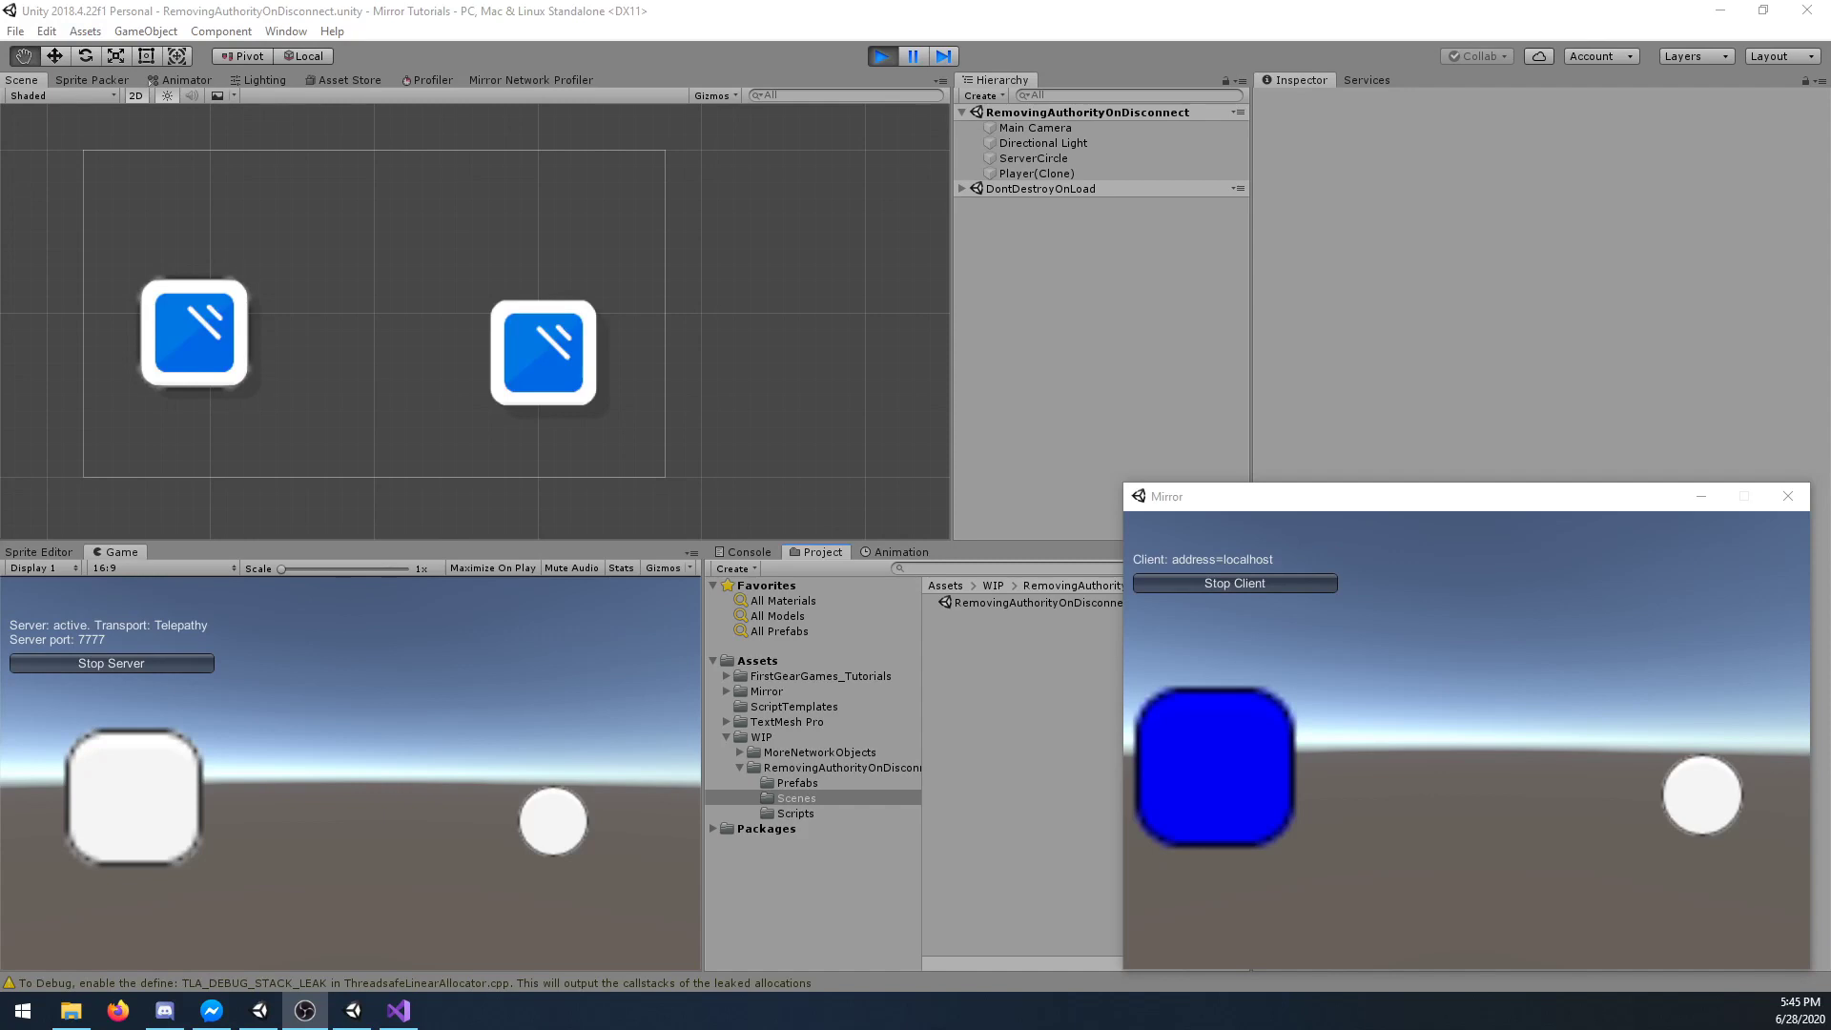
Claim the circle from the client build again, disconnect it, and close the client window
click(1522, 737)
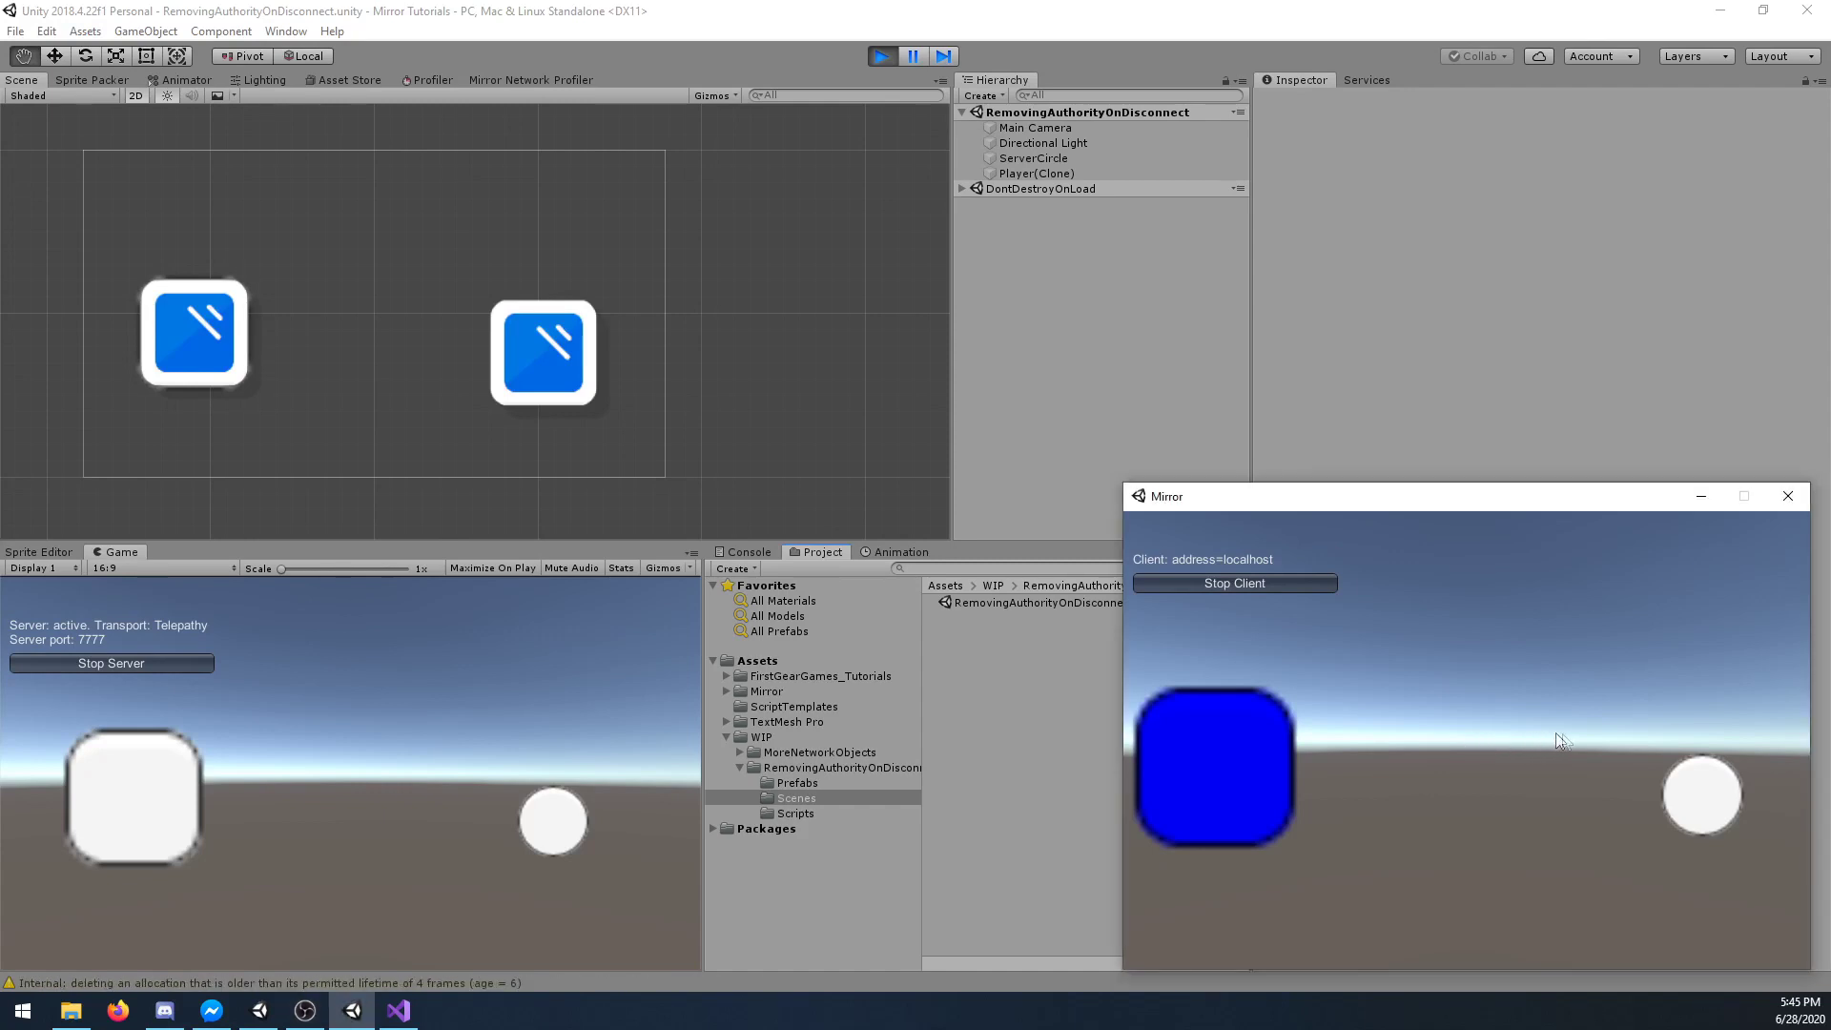
click(1696, 802)
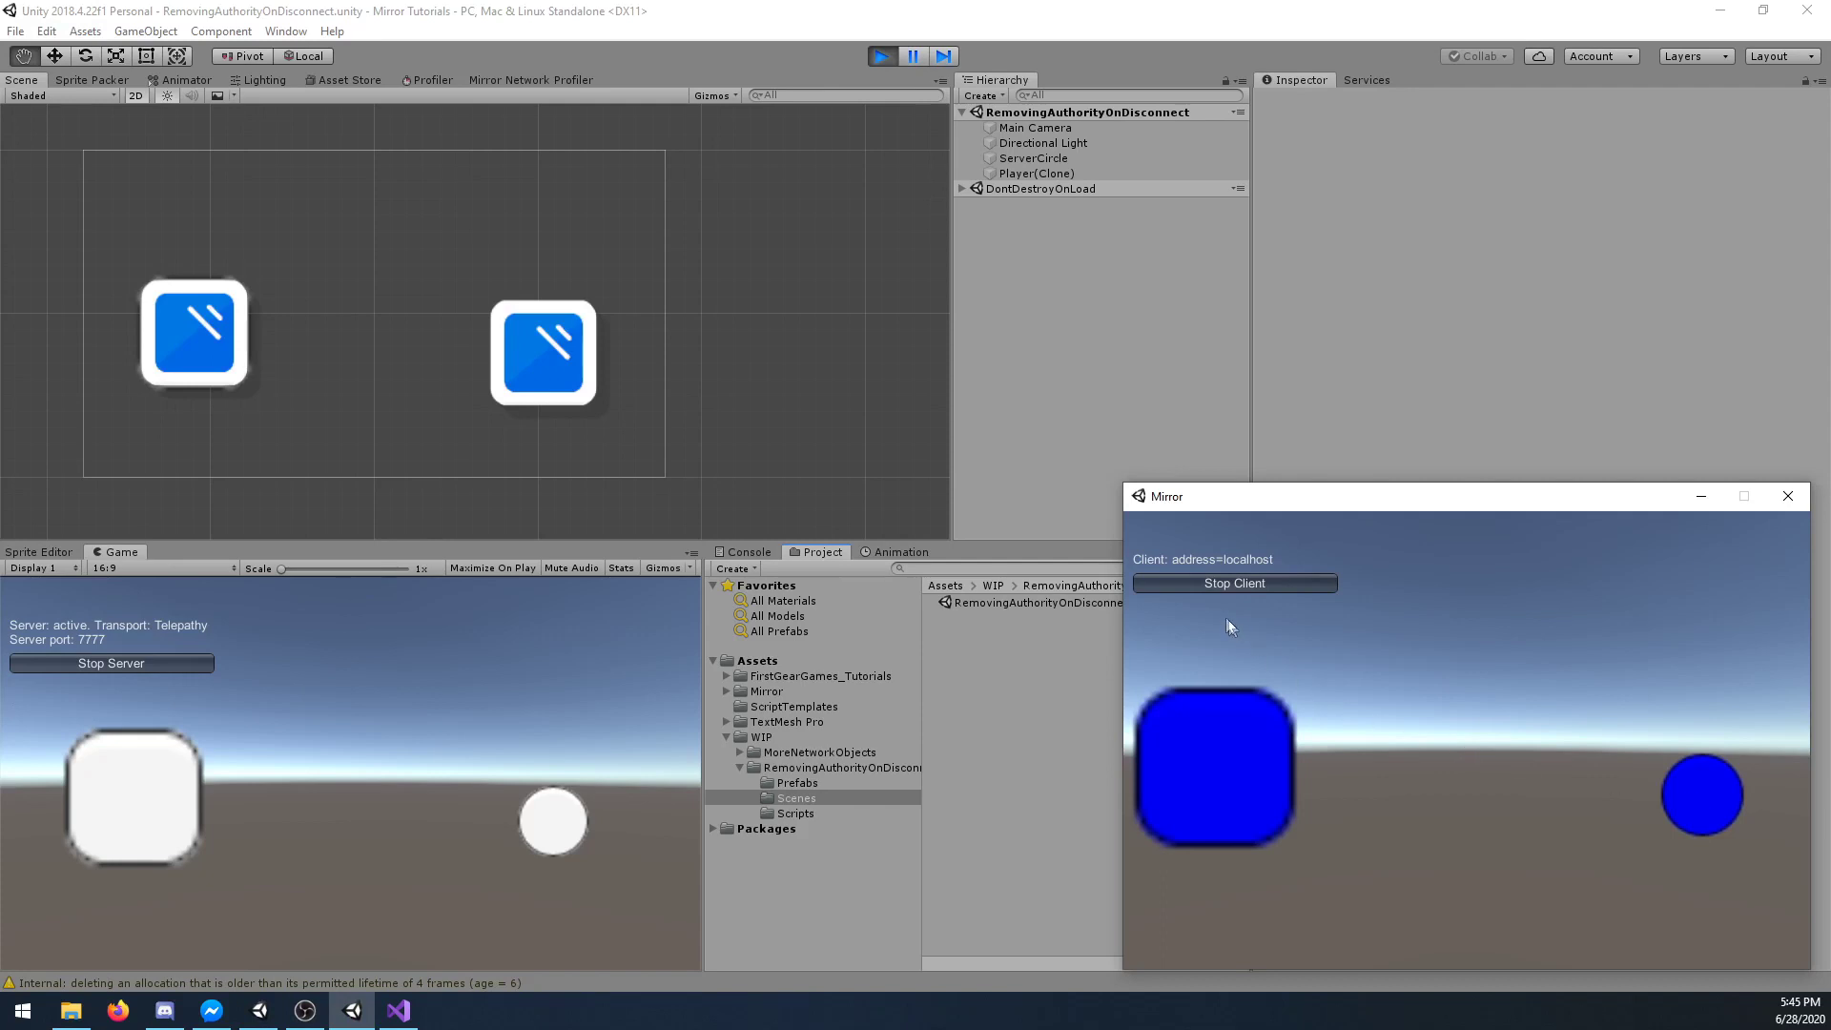
click(1221, 582)
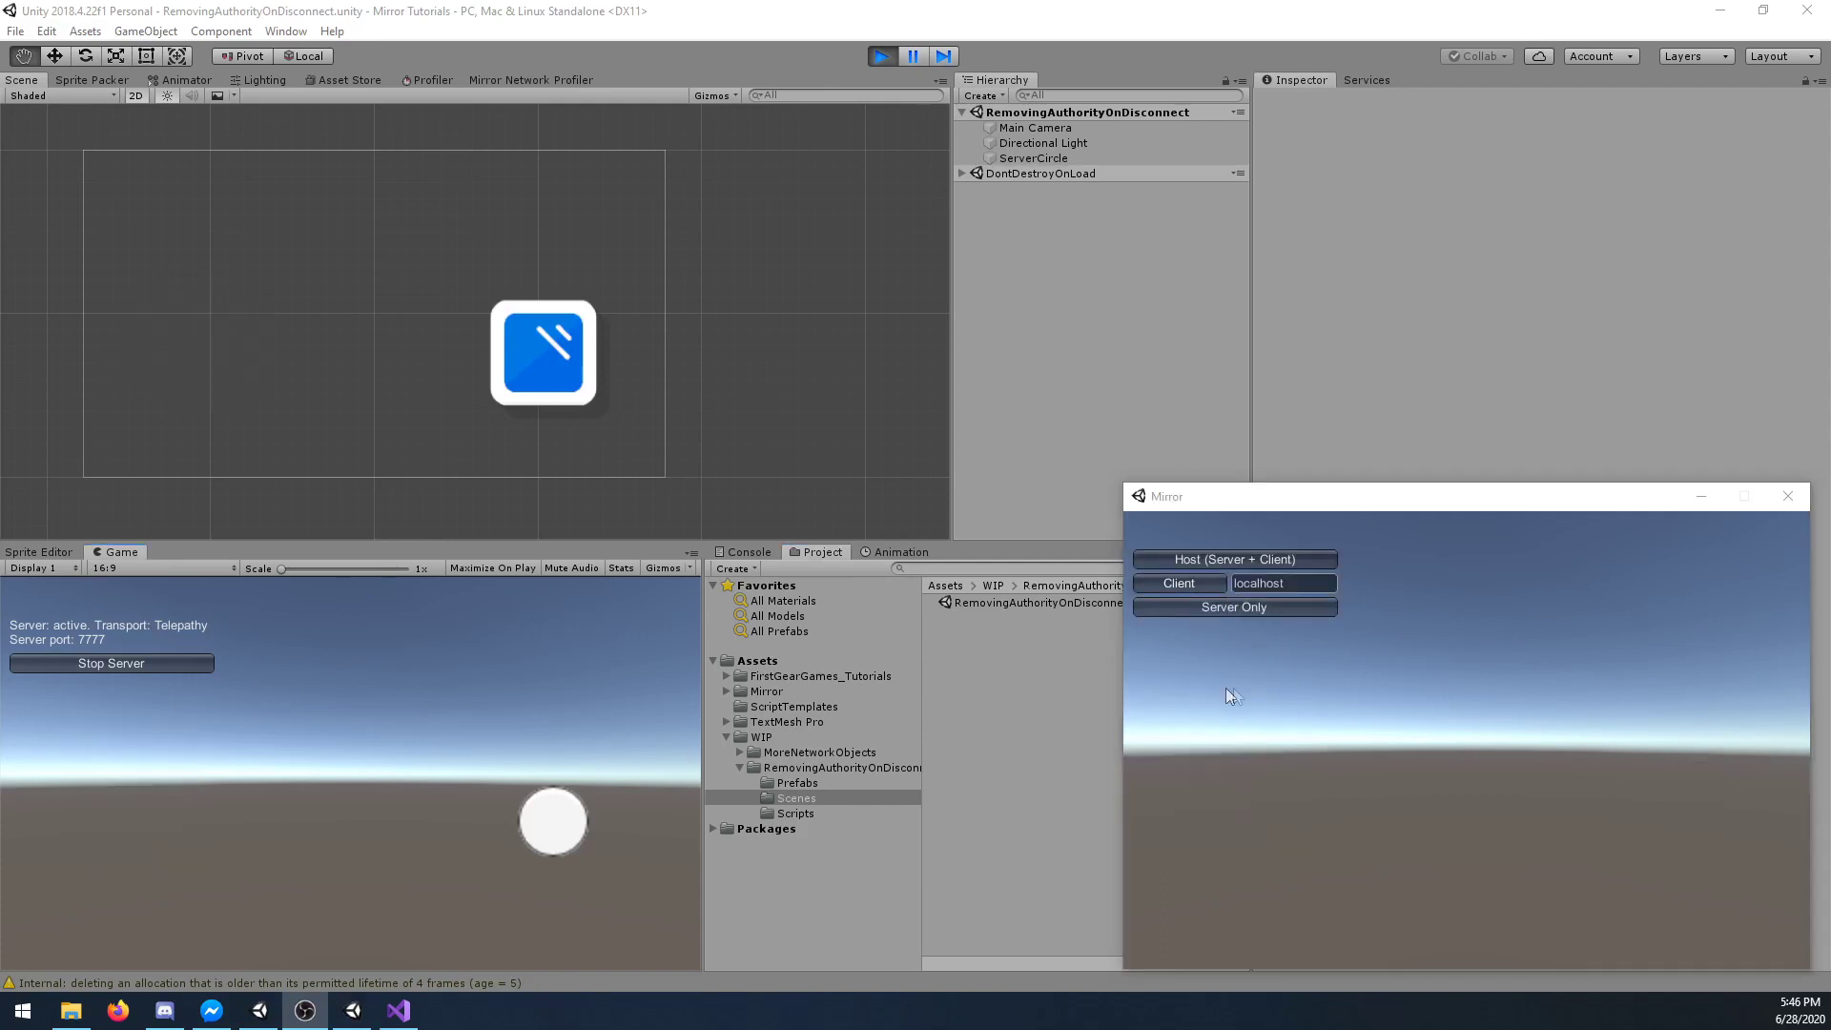
key(alt+F4)
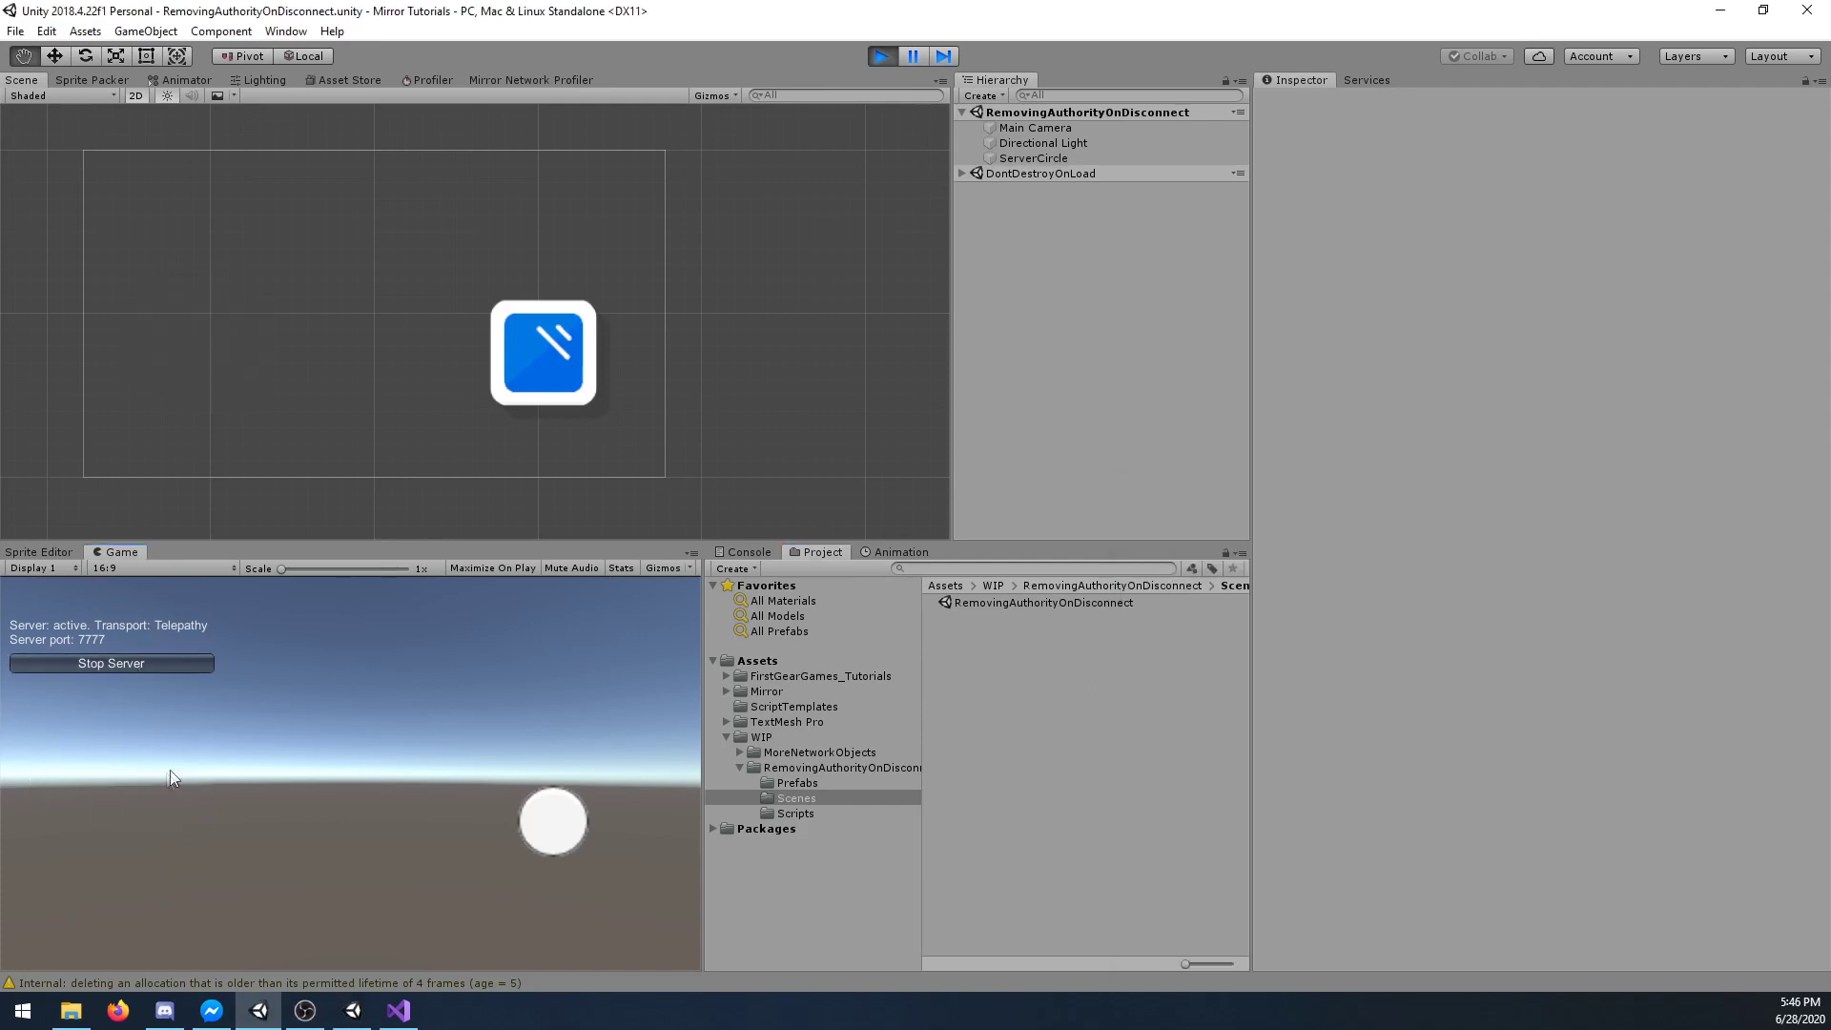